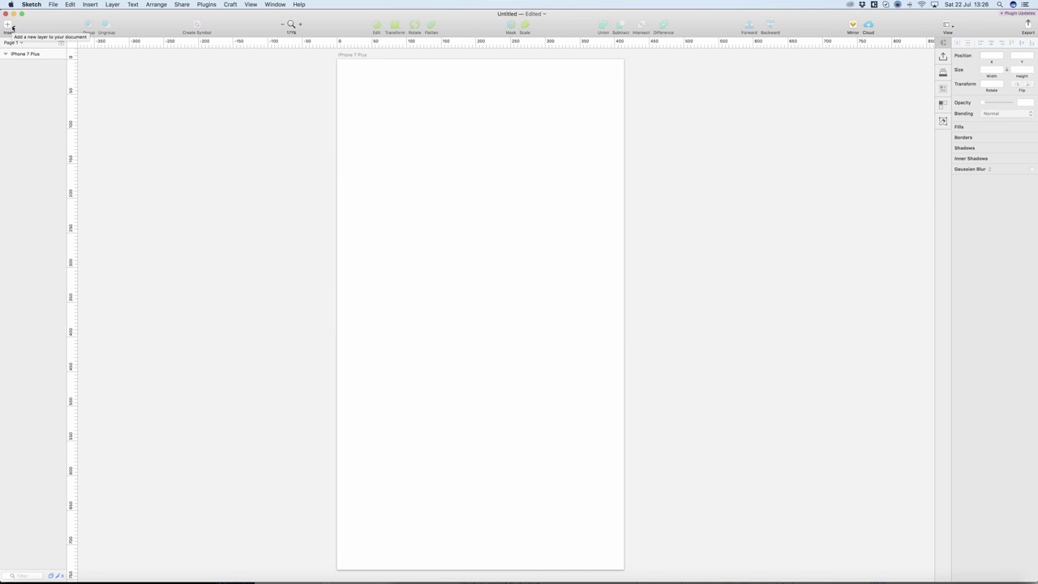
Draw a grey 200 × 150 rectangle in the upper middle of the iPhone 7 Plus artboard, then deselect it
left_click(12, 26)
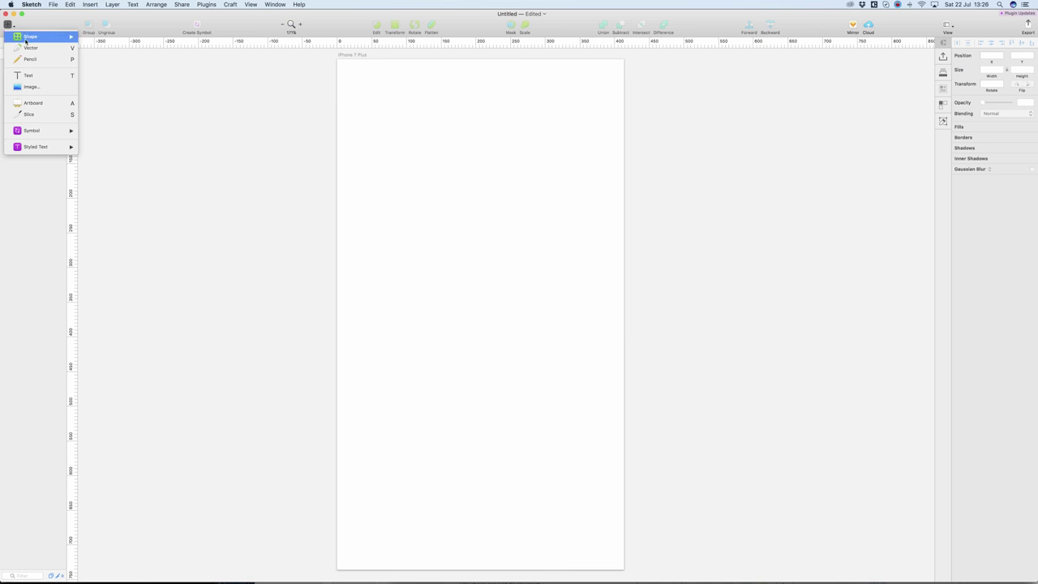
mouse_move(33, 37)
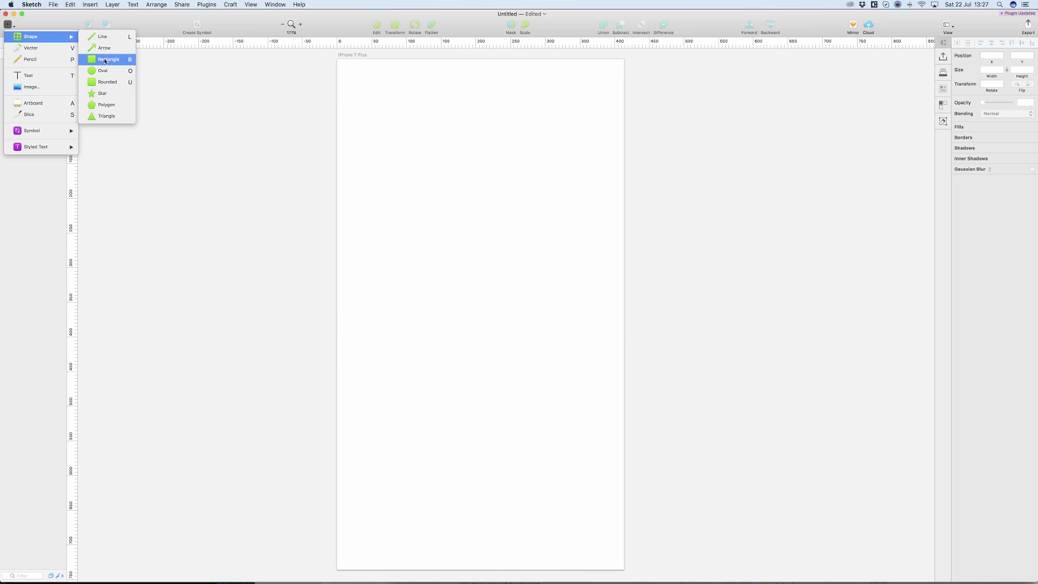
key("Return")
left_click_drag(400, 189, 574, 292)
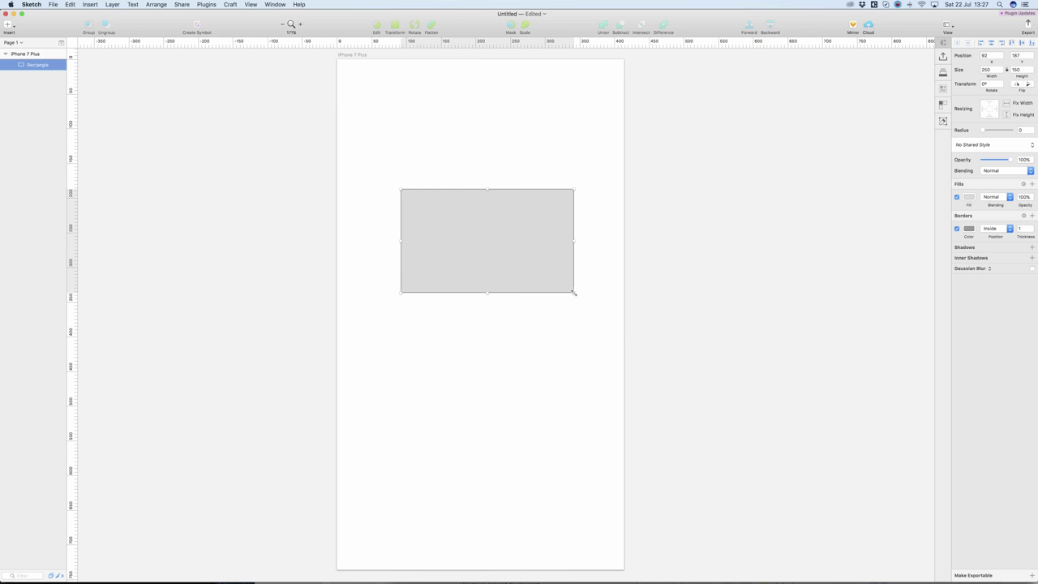
left_click(347, 169)
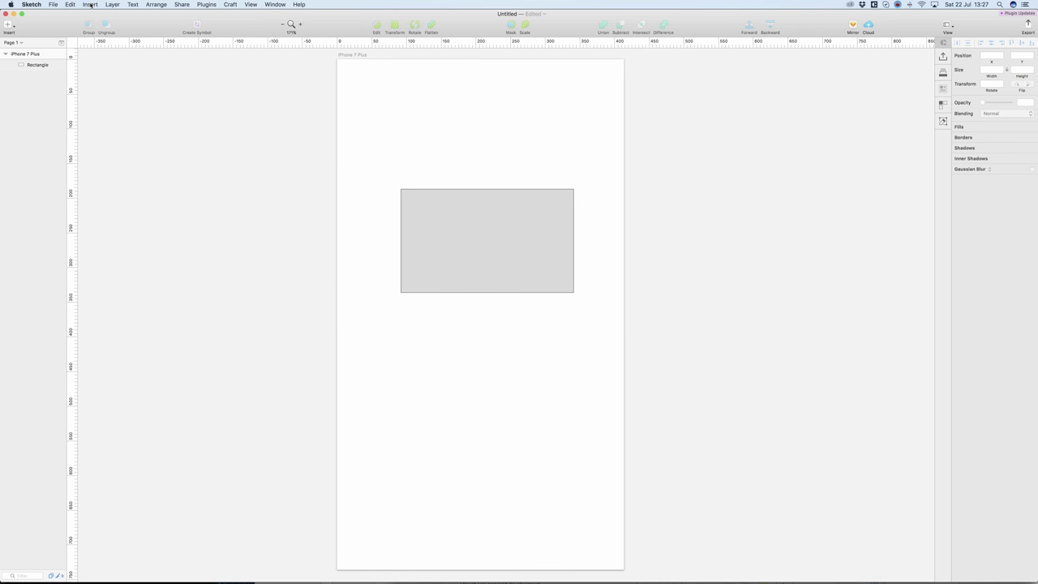
left_click(91, 5)
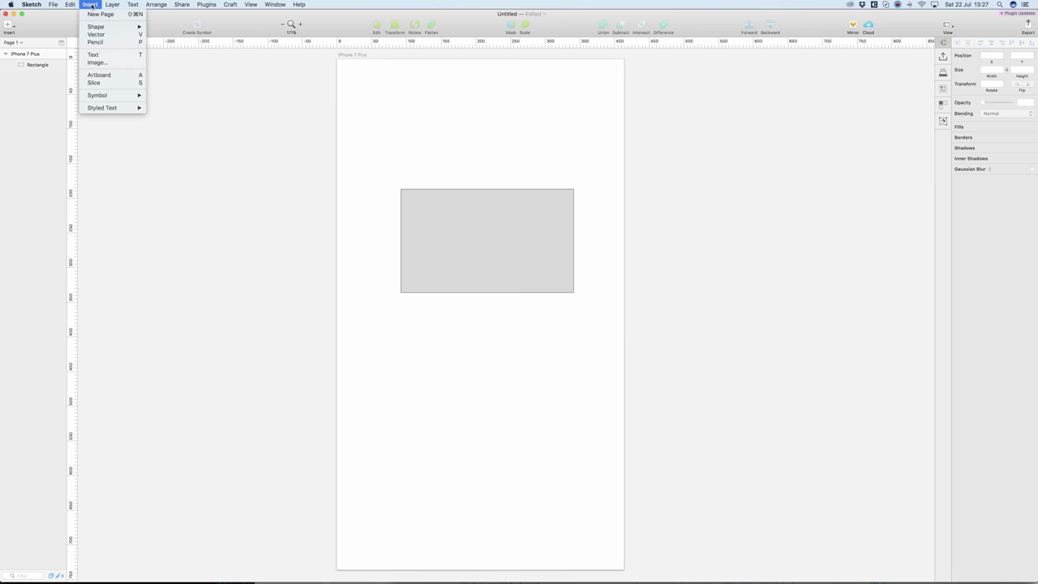
mouse_move(95, 27)
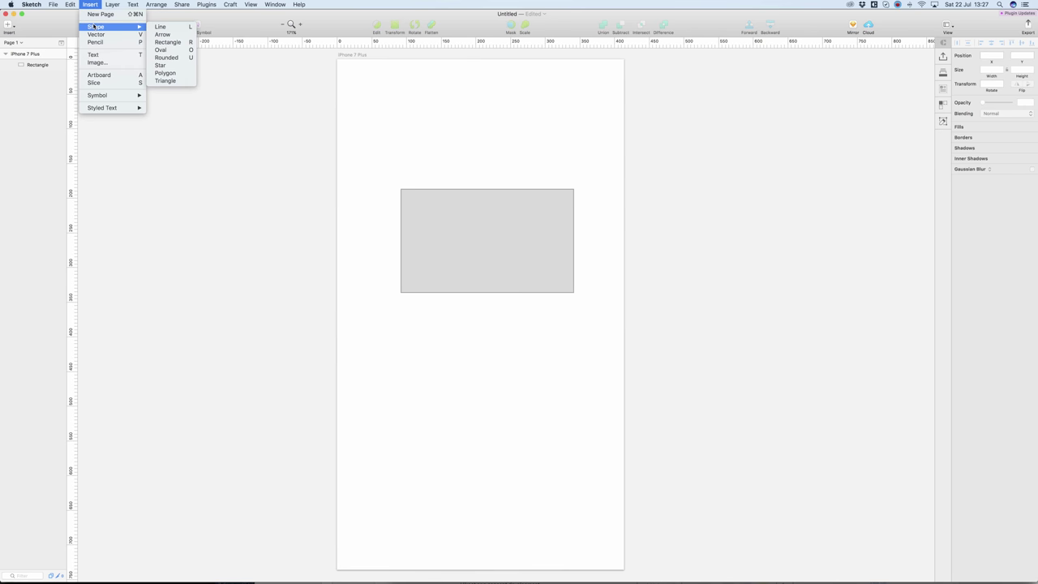
left_click(163, 30)
left_click(353, 121)
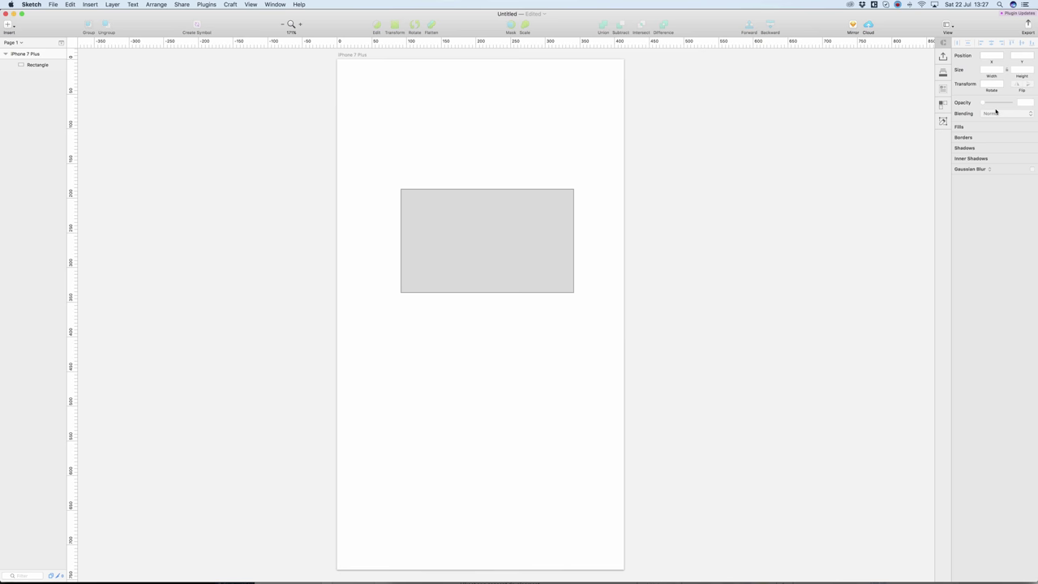
Position the rectangle at X 73, Y 247 and begin rotating it toward 50°
left_click(552, 216)
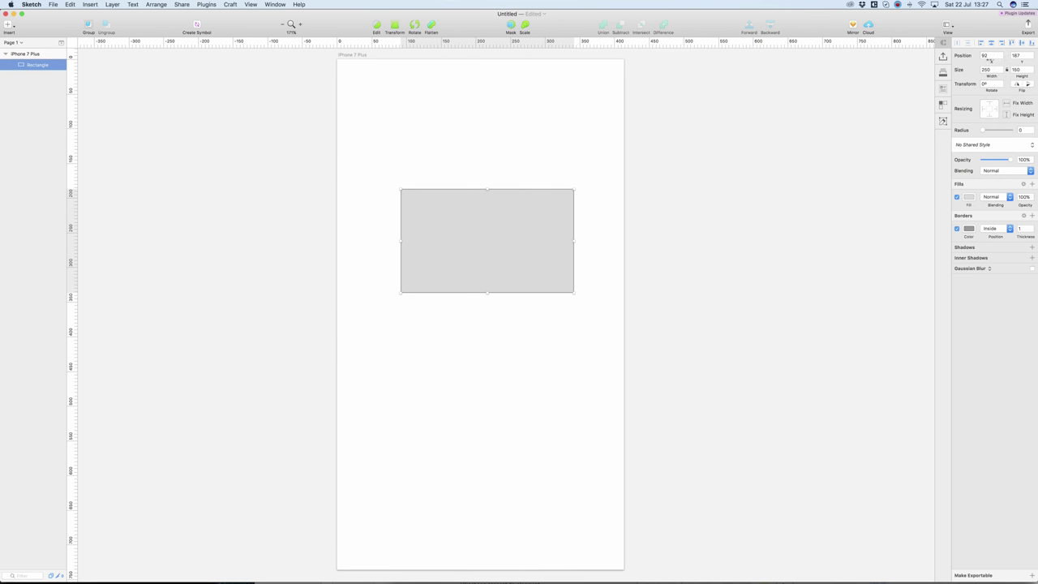
mouse_move(990, 55)
left_click(1001, 56)
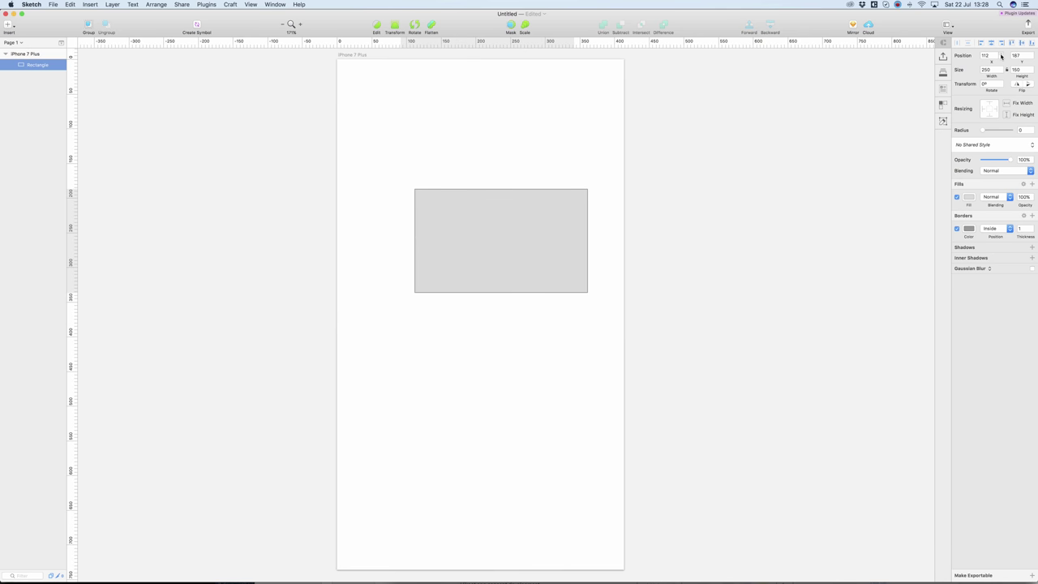
left_click(1001, 62)
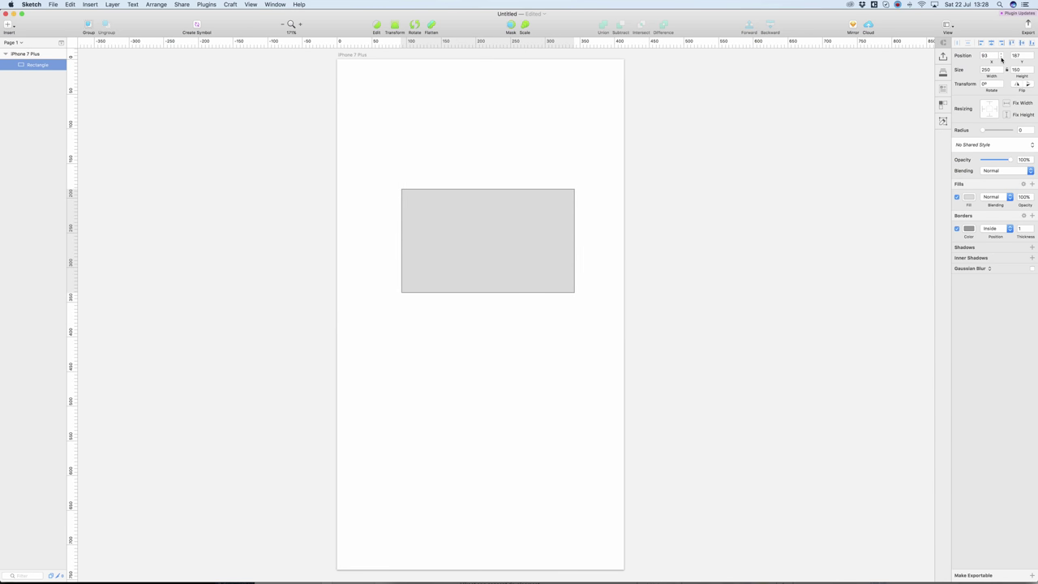
left_click(1032, 54)
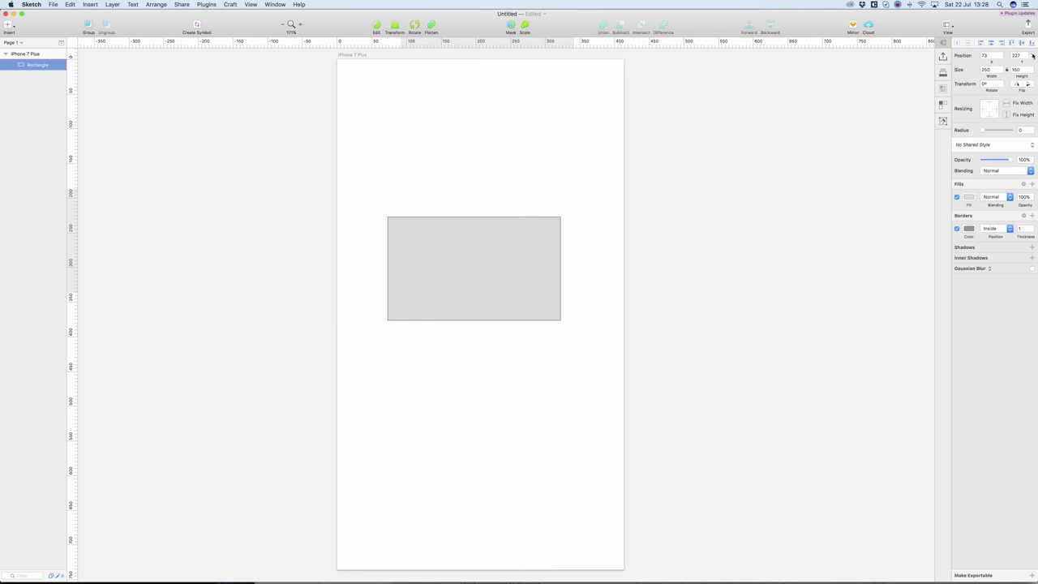
left_click(1032, 59)
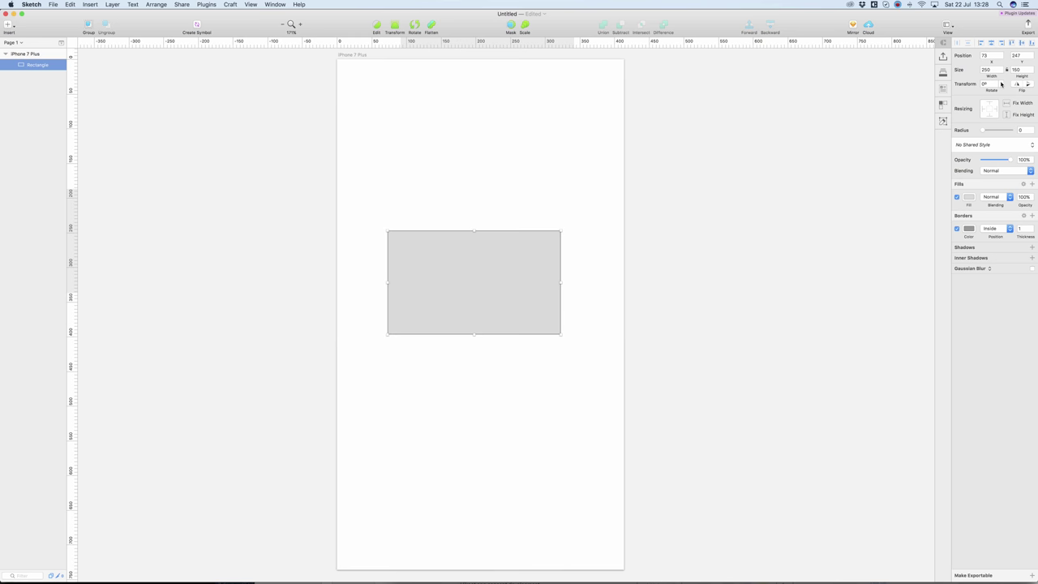
key("shift+Up")
key("shift+Up")
key("shift+Up")
key("shift+Up")
key("shift+Up")
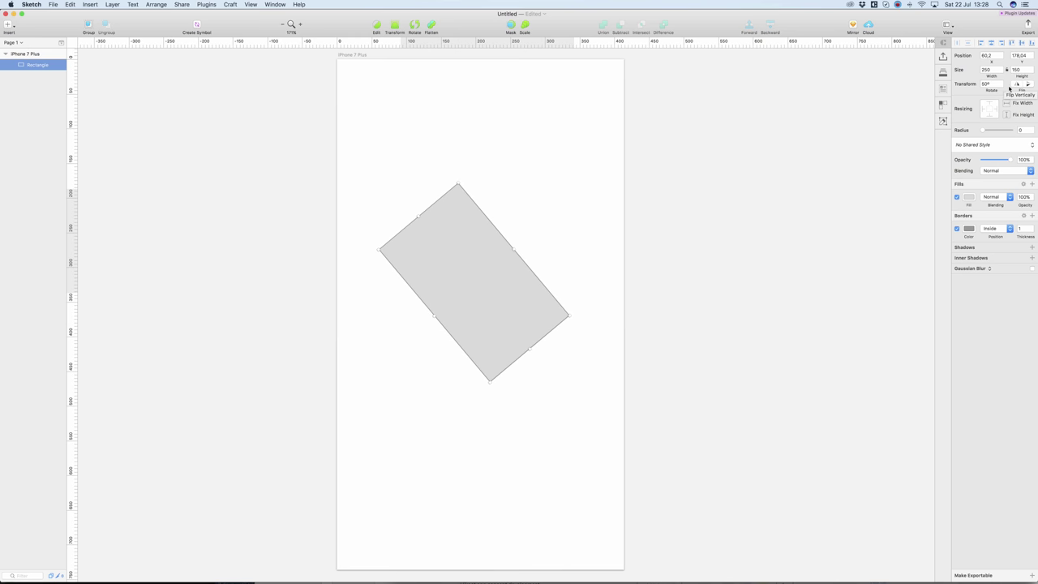
Flip the rectangle horizontally and vertically, then undo both flips to keep the 50° tilt
left_click(1018, 85)
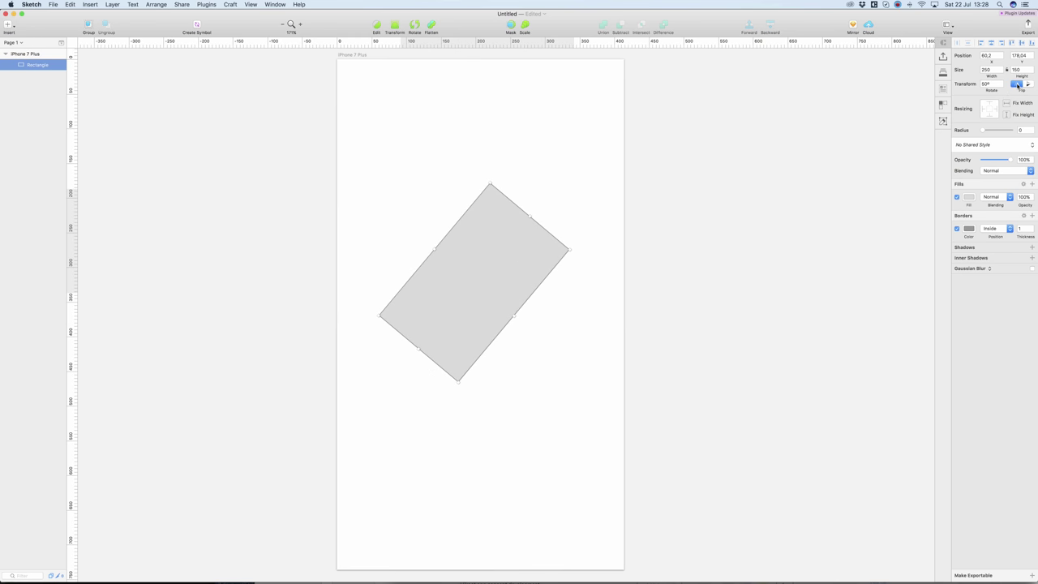
left_click(1018, 85)
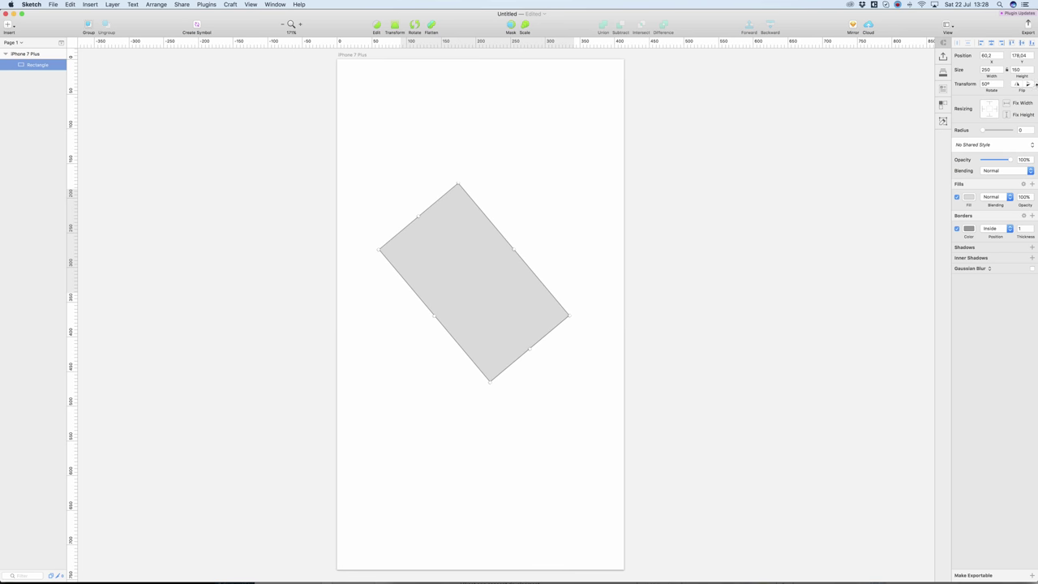
left_click(1028, 85)
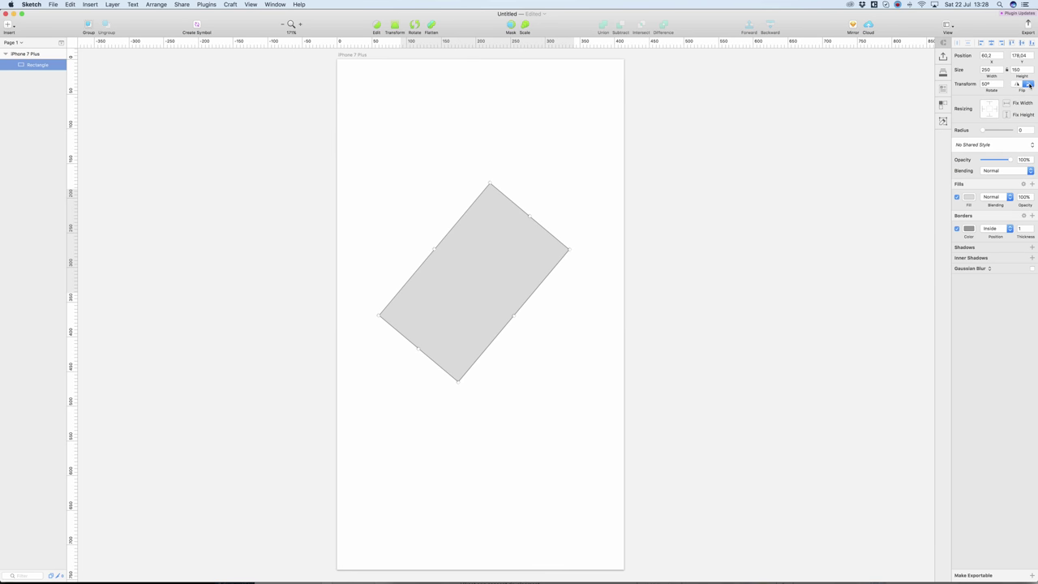
left_click(1028, 85)
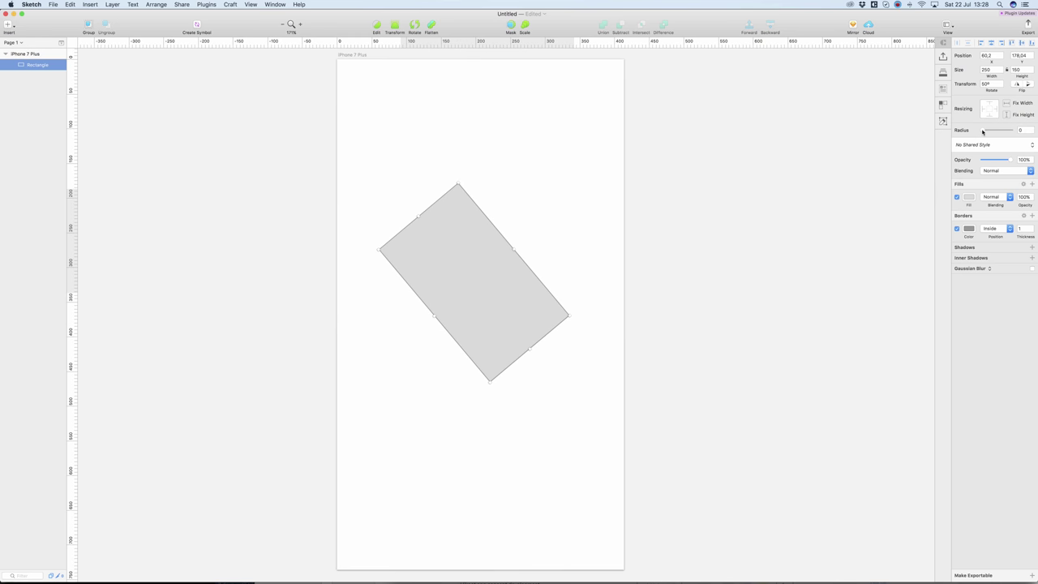
Set the corner radius to 31, leaving Opacity at 100% and Blending at Normal
left_click_drag(984, 131, 1009, 131)
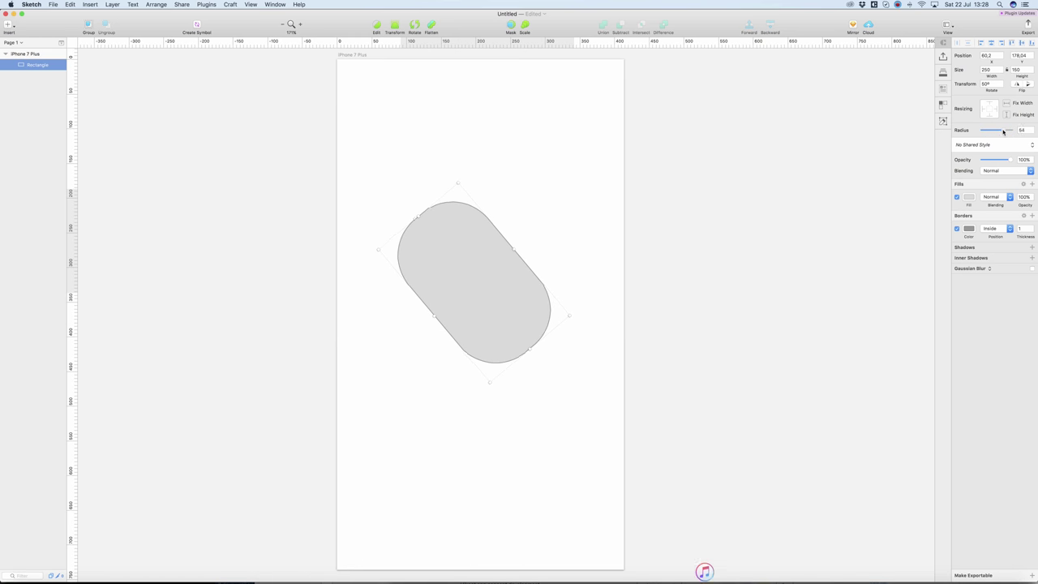
left_click_drag(1009, 131, 1000, 133)
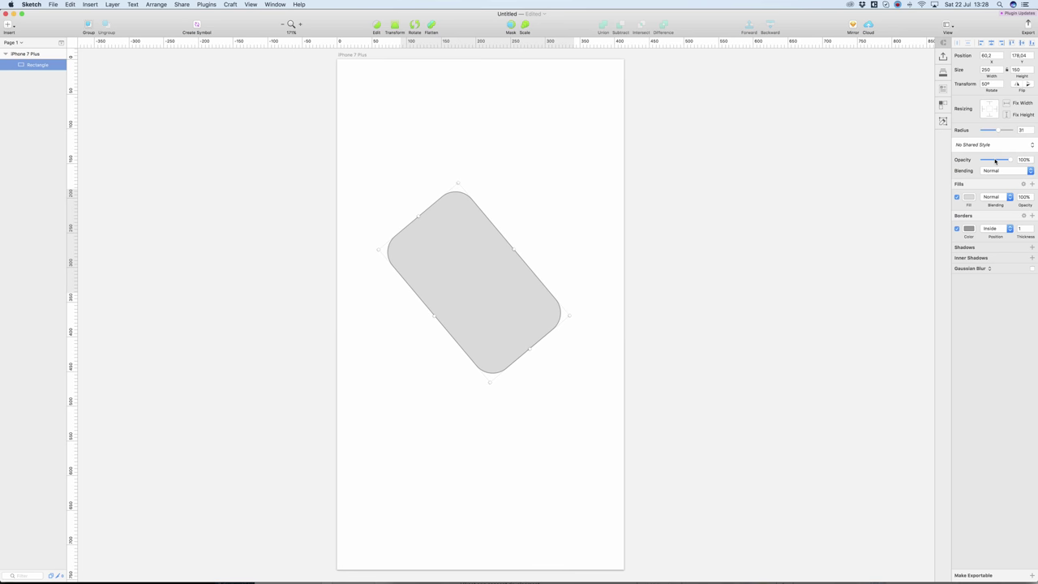
mouse_move(995, 160)
left_mouse_down()
mouse_move(983, 161)
mouse_move(1014, 162)
left_mouse_up()
left_click(1005, 172)
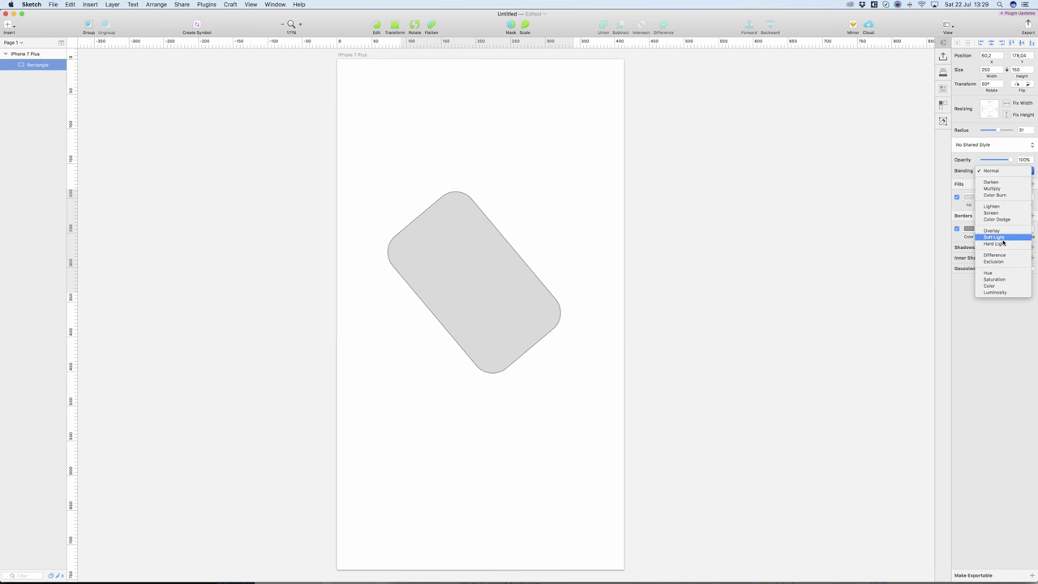
left_click(966, 178)
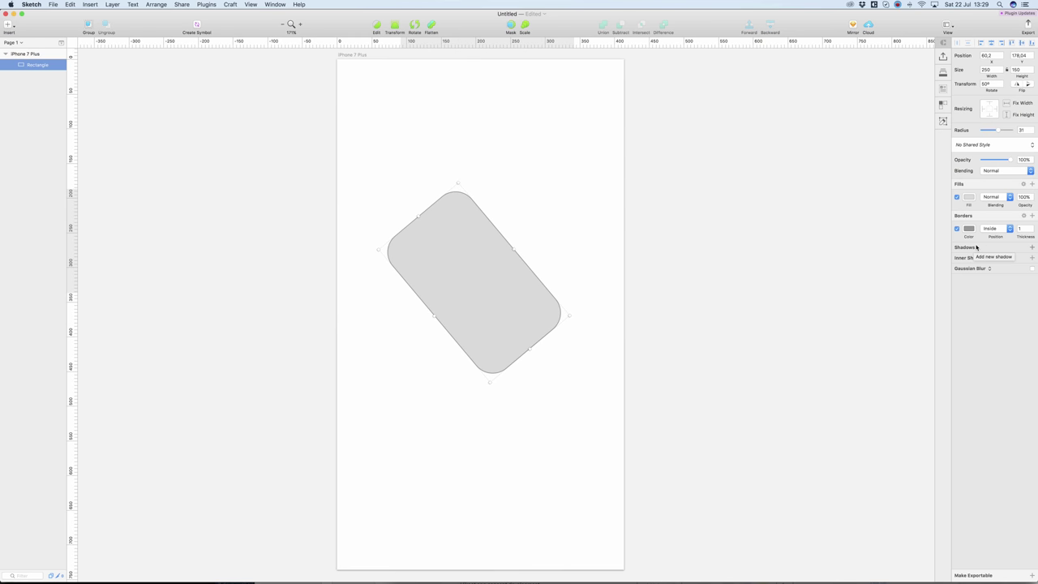
Add a drop shadow, toggle it off and back on, and set its blur to 4
left_click(975, 247)
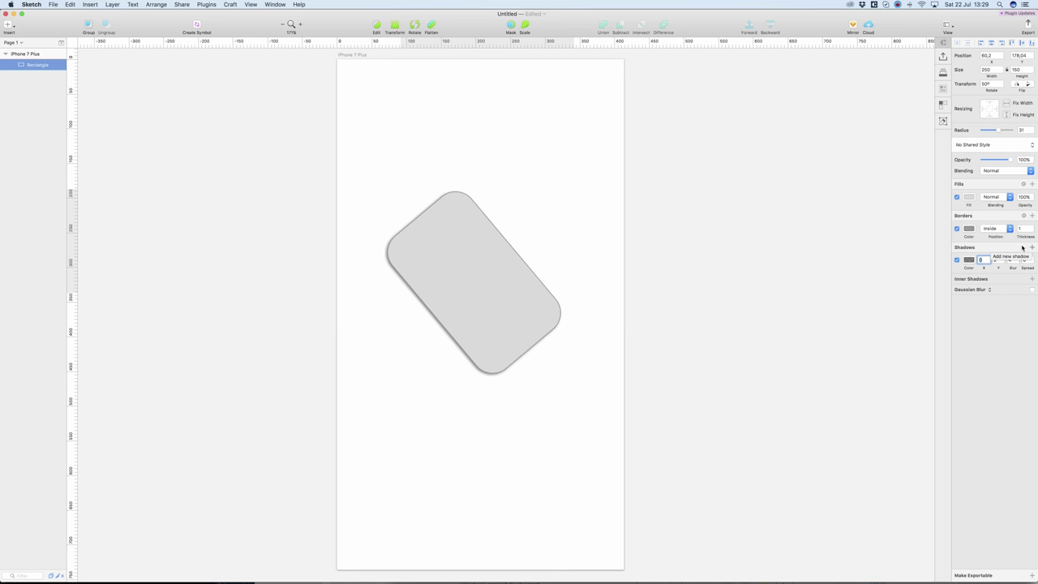
left_click(957, 260)
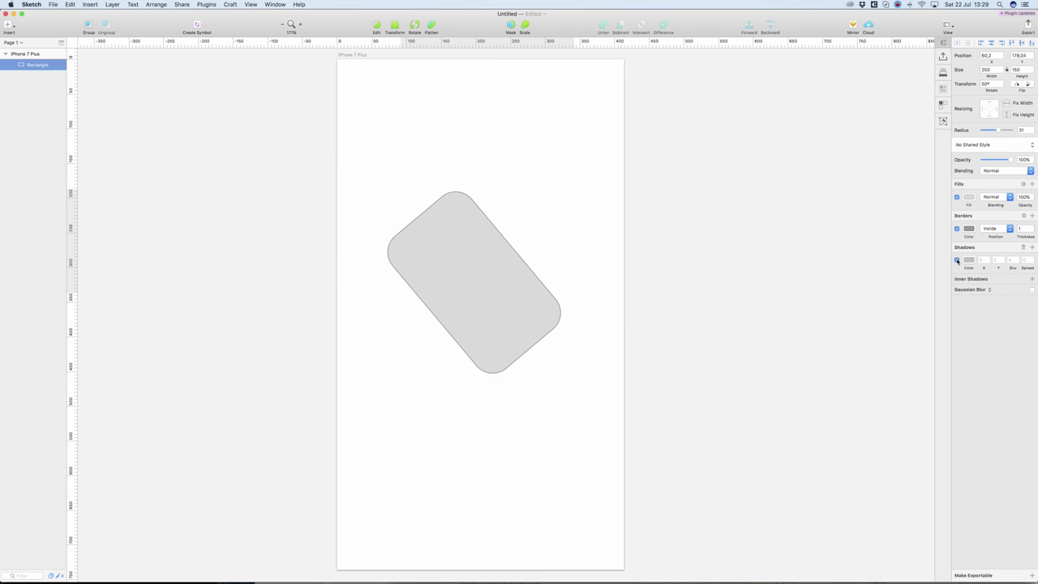
left_click(957, 261)
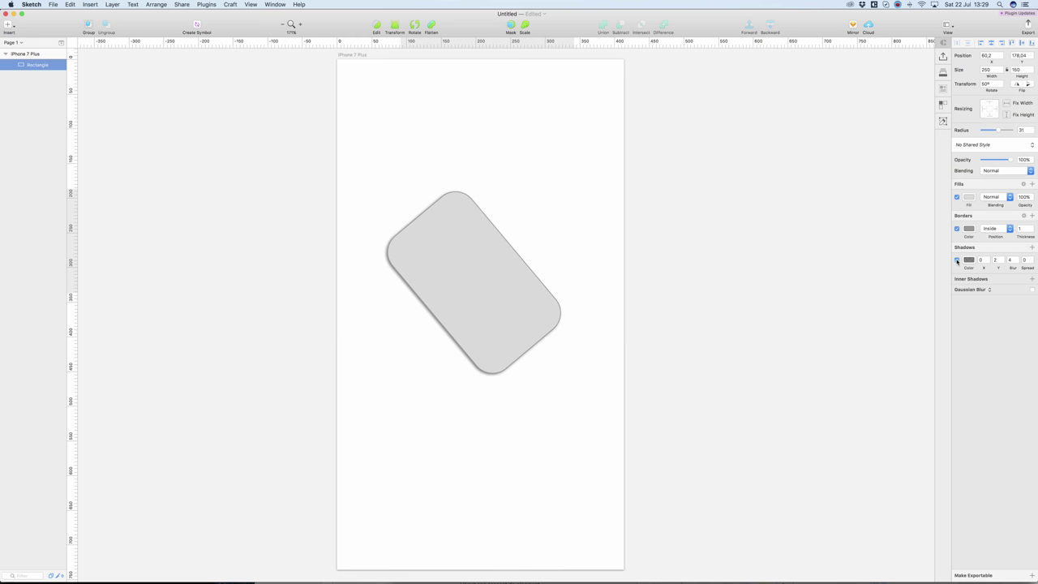
type("4")
key("Return")
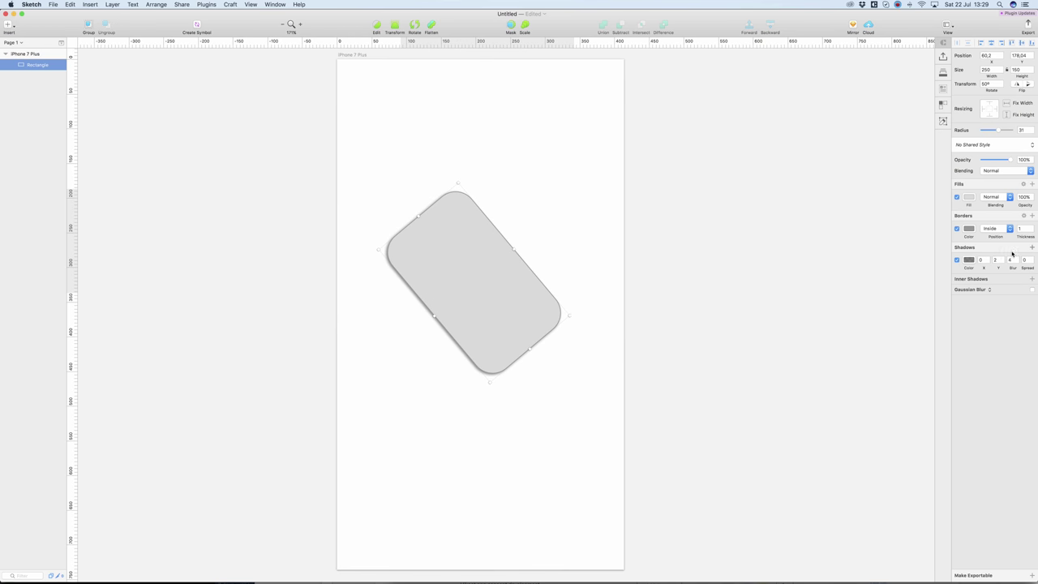